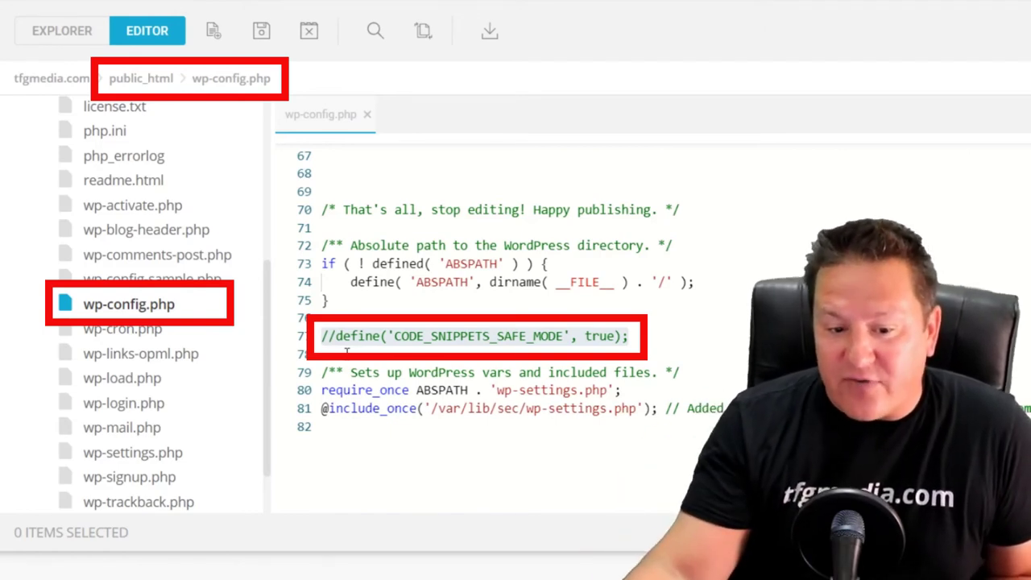
# Delete the // before define('CODE_SNIPPETS_SAFE_MODE', true) on line 77 of wp-config.php
pyautogui.tripleClick(340, 339)
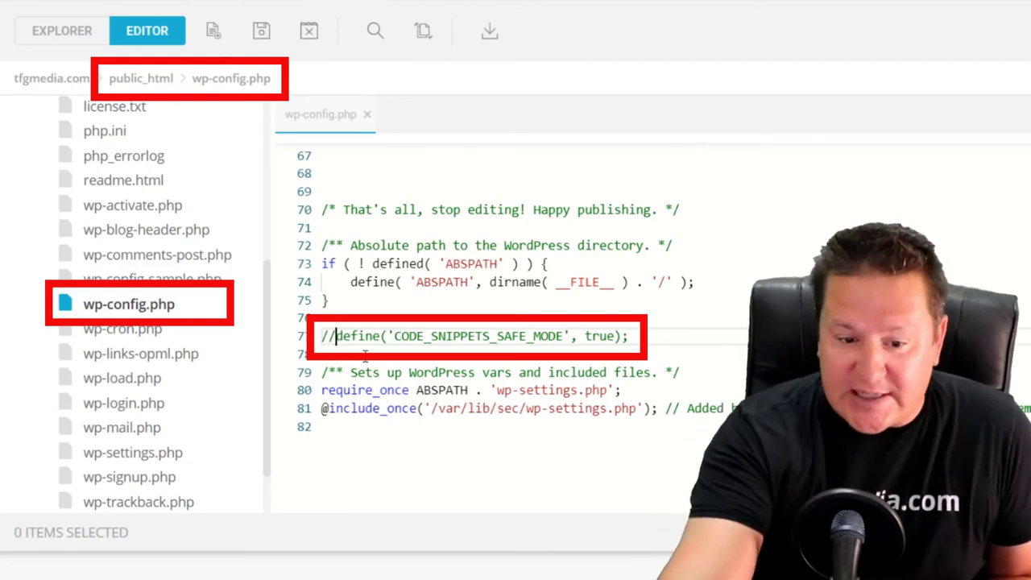
pyautogui.press('BackSpace')
pyautogui.press('BackSpace')
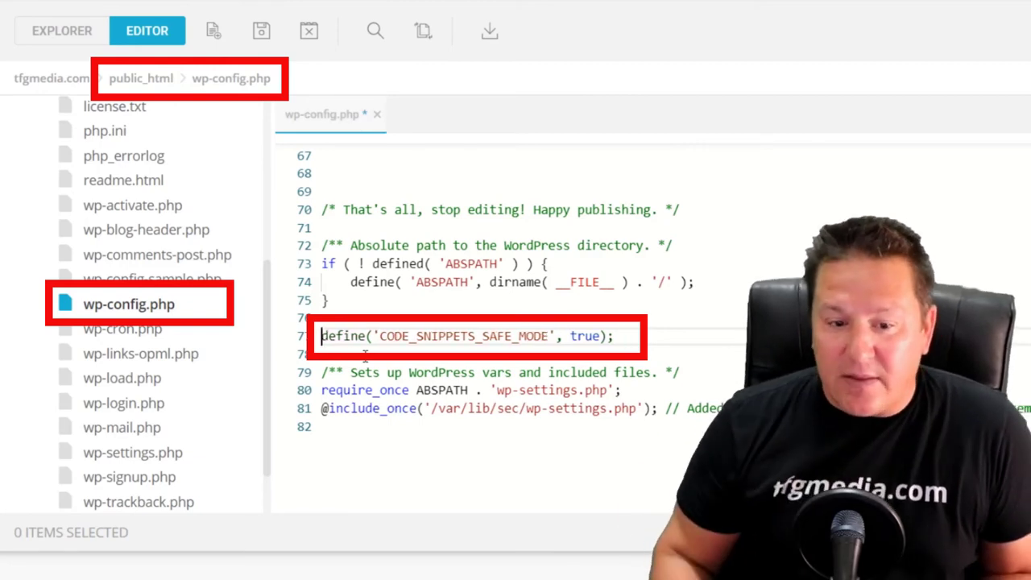